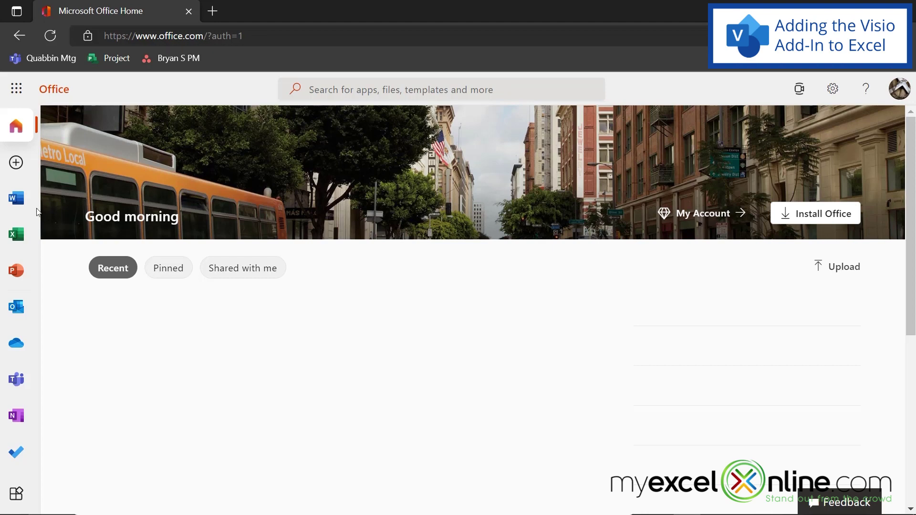
# - Create a new blank workbook, Book 2, and open the Office Add-ins store by searching 'add'
pyautogui.click(16, 240)
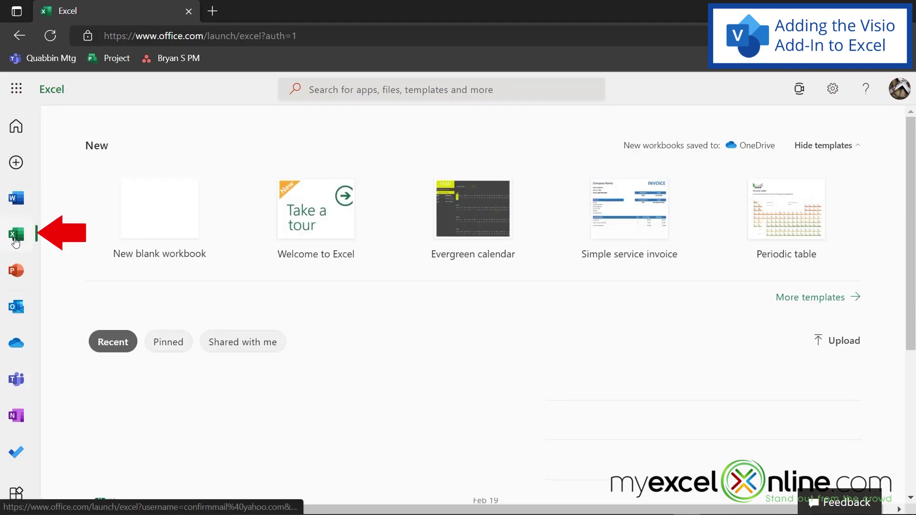
pyautogui.click(144, 221)
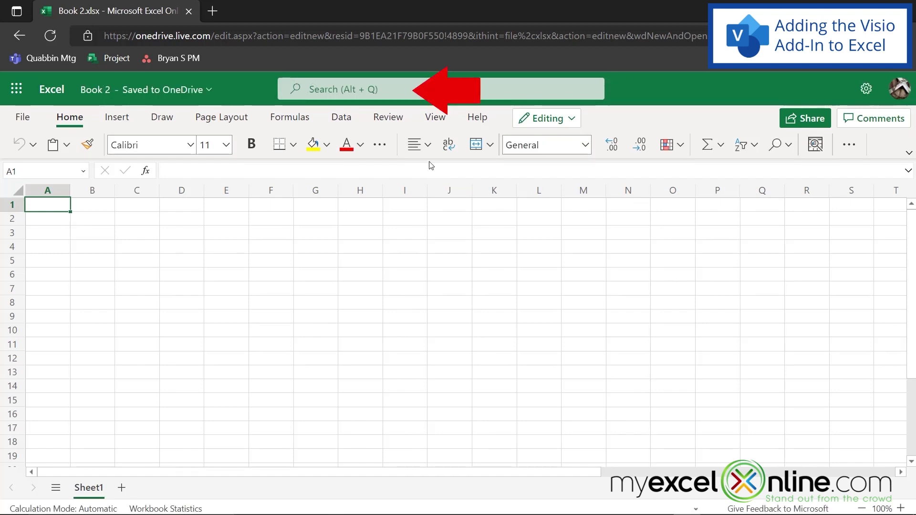
pyautogui.click(328, 96)
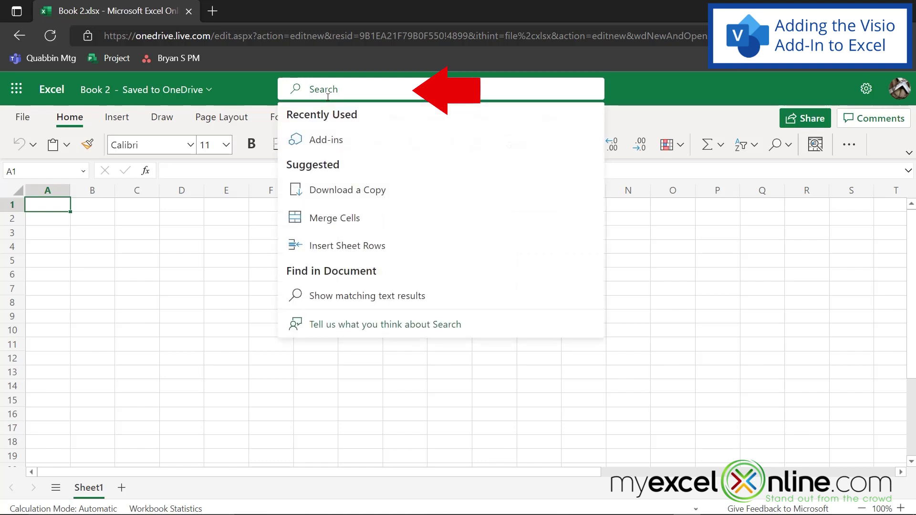
pyautogui.write('add')
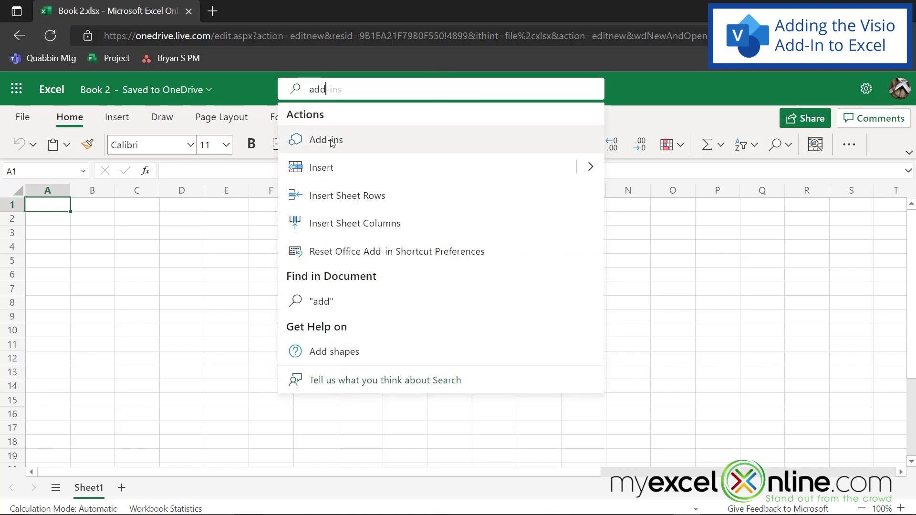
pyautogui.click(332, 142)
# - Search the store for 'visio' and install Microsoft Visio Data Visualizer into Book 2
pyautogui.write('visio')
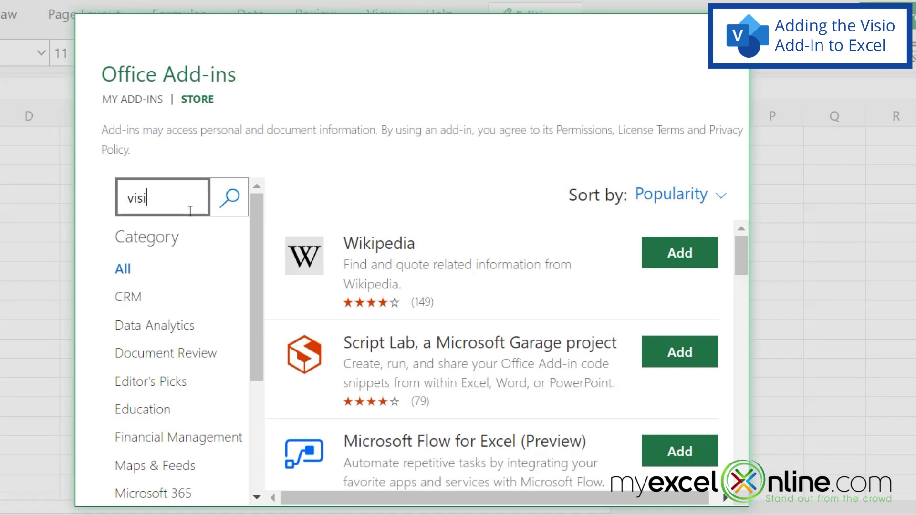
pyautogui.click(234, 200)
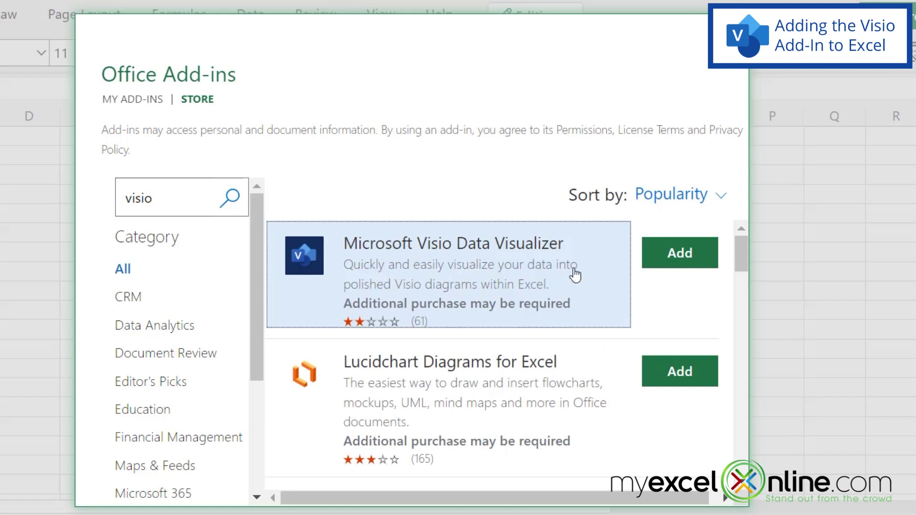
pyautogui.click(679, 252)
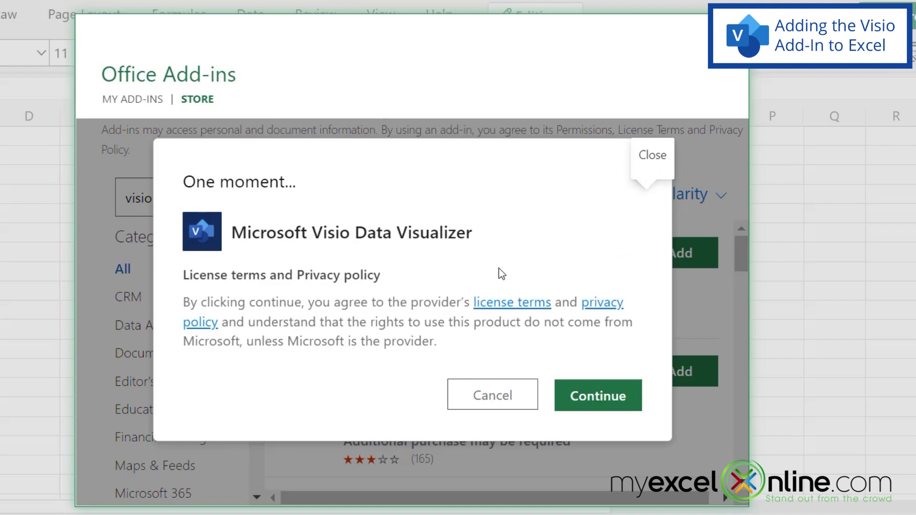
pyautogui.click(600, 407)
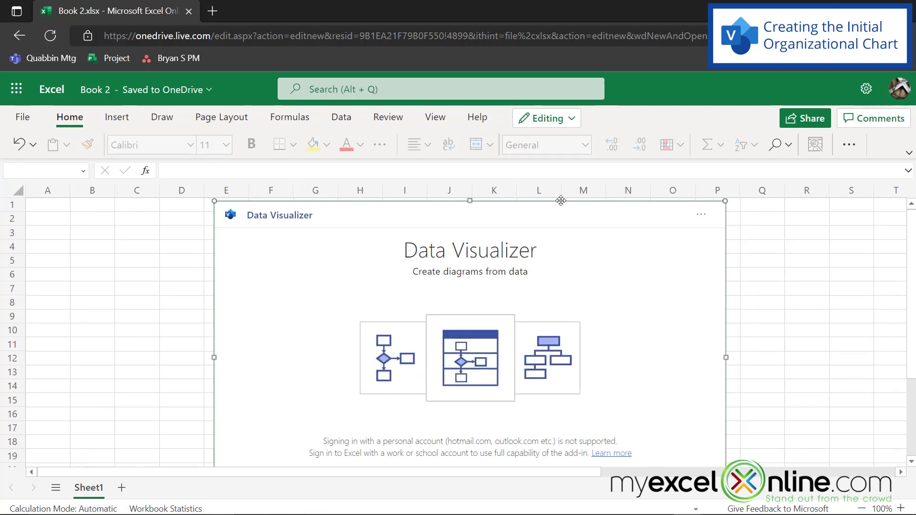
# - Move the Data Visualizer panel over columns I–S and create a Quick Start organization chart without signing in
pyautogui.moveTo(561, 200); pyautogui.dragTo(729, 210)
pyautogui.scroll(-2, 747, 334)
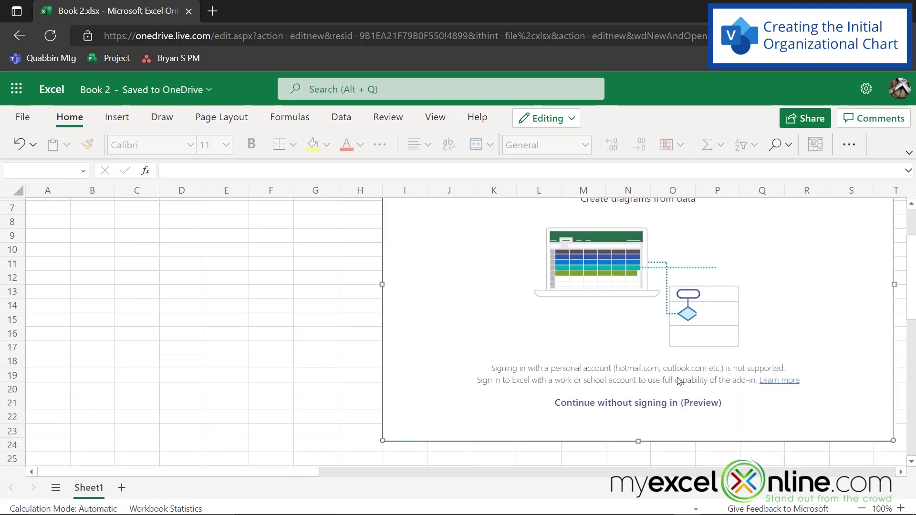
pyautogui.click(603, 411)
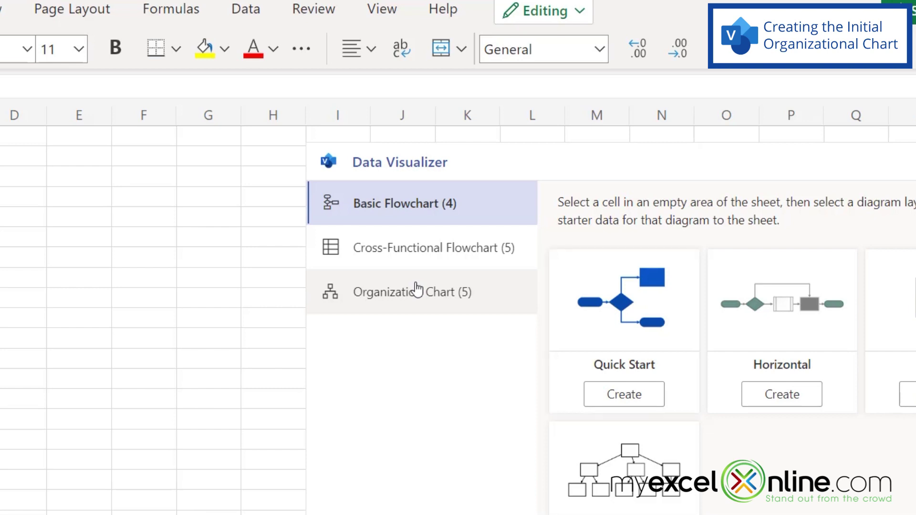
pyautogui.click(413, 306)
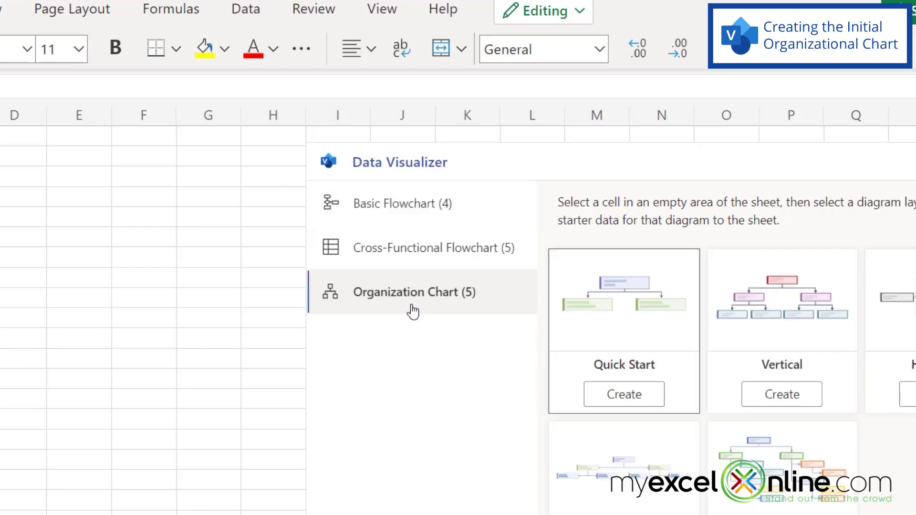
pyautogui.click(624, 394)
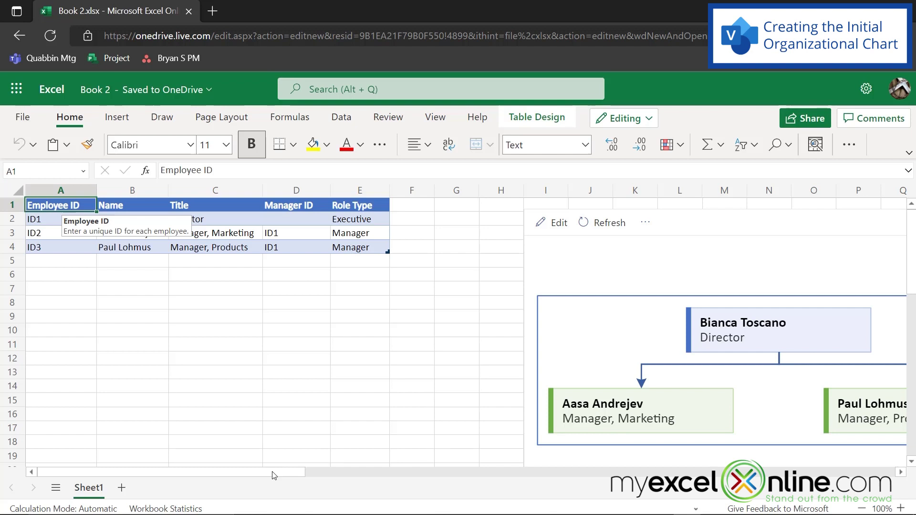
# - Review the generated Director-over-two-managers org chart, then return to the three-employee starter table
pyautogui.moveTo(273, 472); pyautogui.dragTo(338, 468)
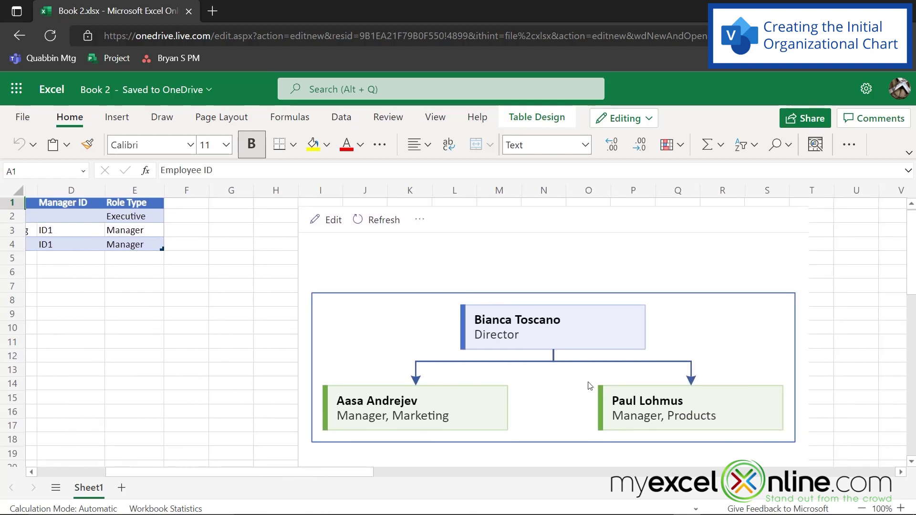
pyautogui.scroll(-2, 590, 386)
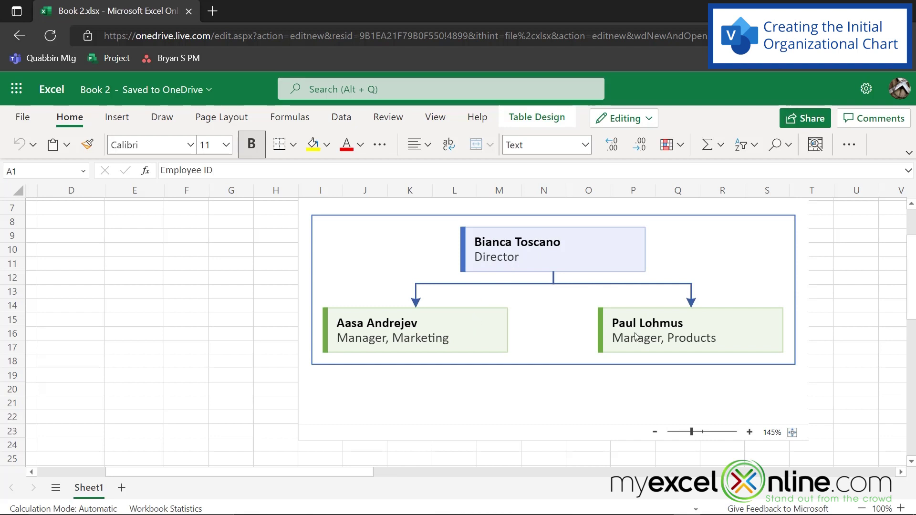
pyautogui.scroll(2, 606, 391)
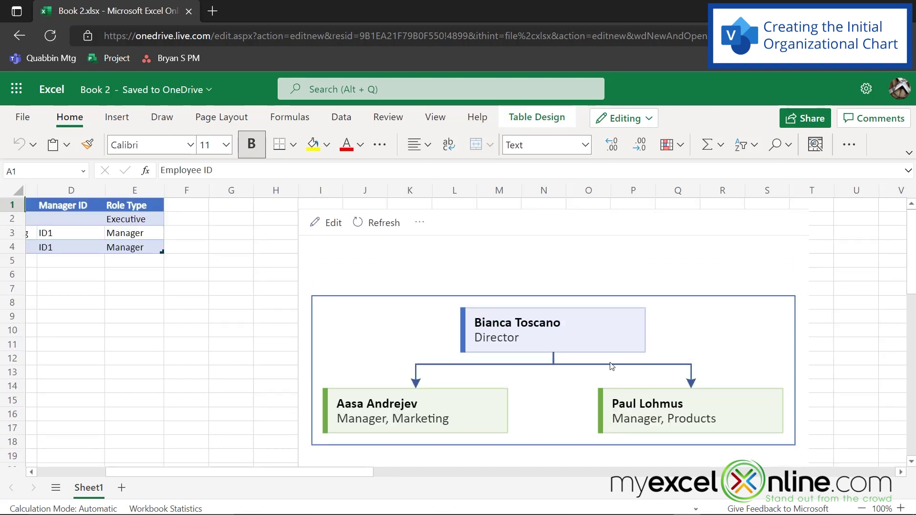
pyautogui.press('Down')
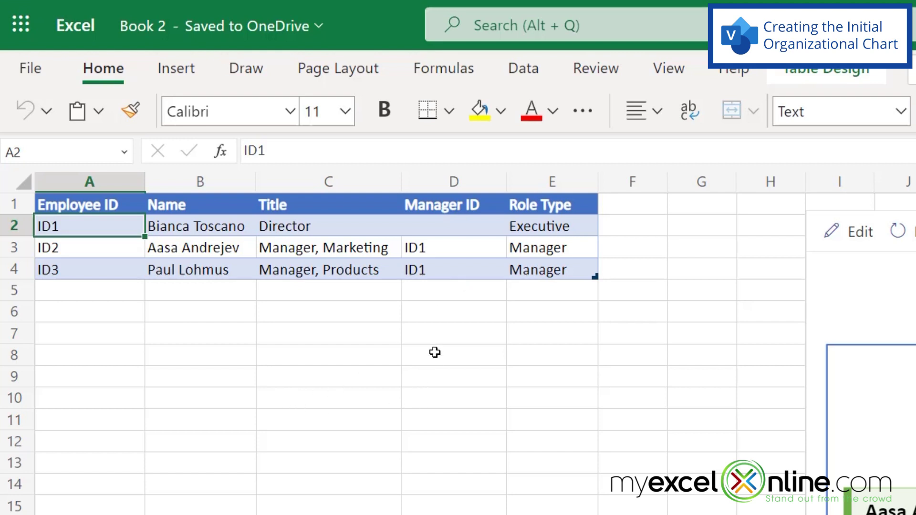
pyautogui.click(15, 247)
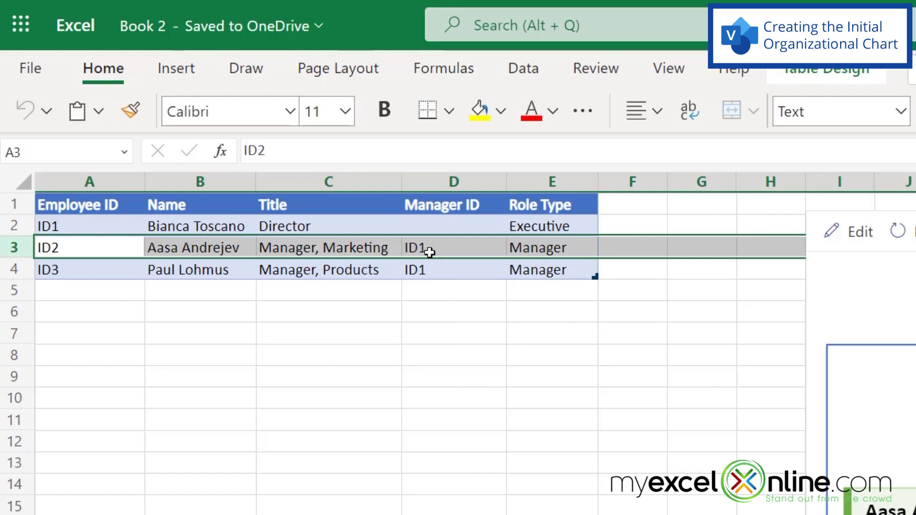
pyautogui.click(14, 269)
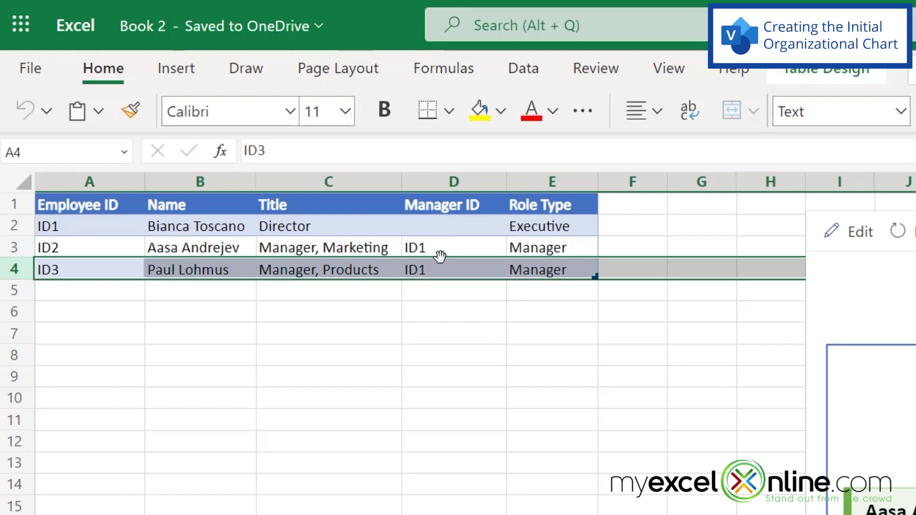
pyautogui.click(19, 226)
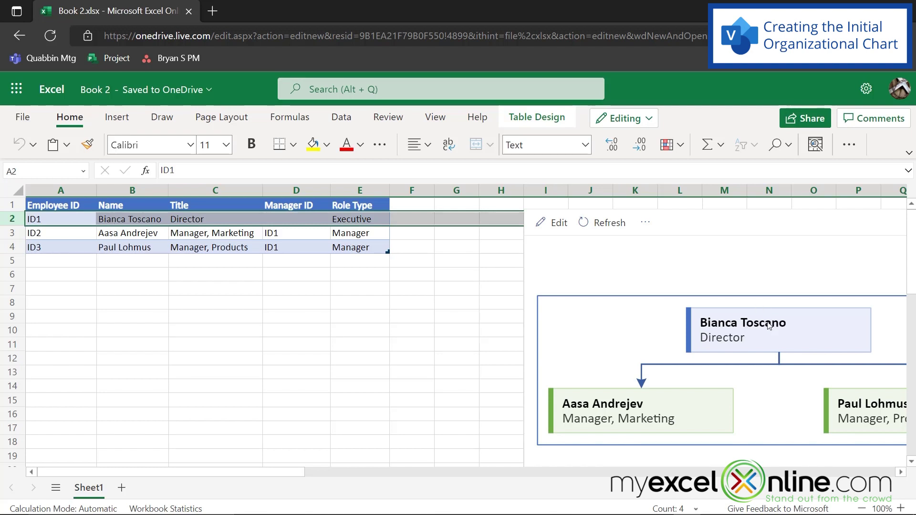
pyautogui.click(10, 234)
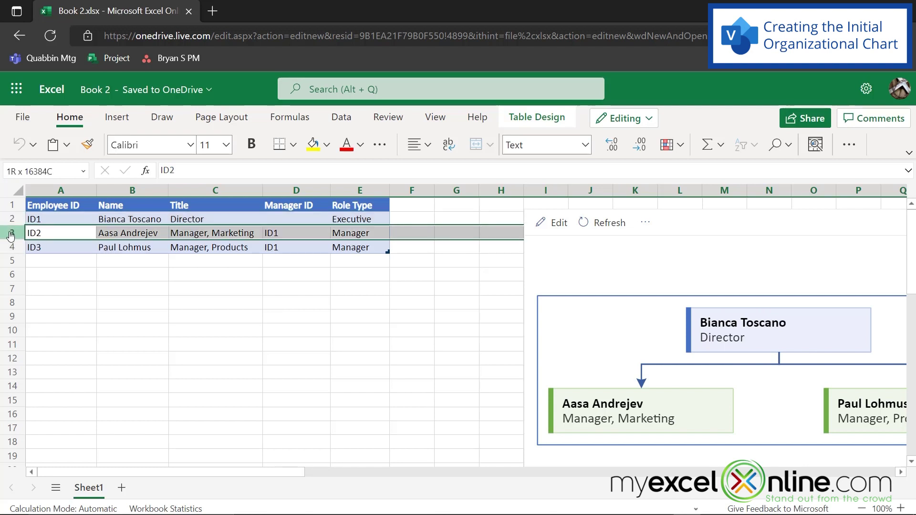
pyautogui.moveTo(10, 235); pyautogui.dragTo(10, 246)
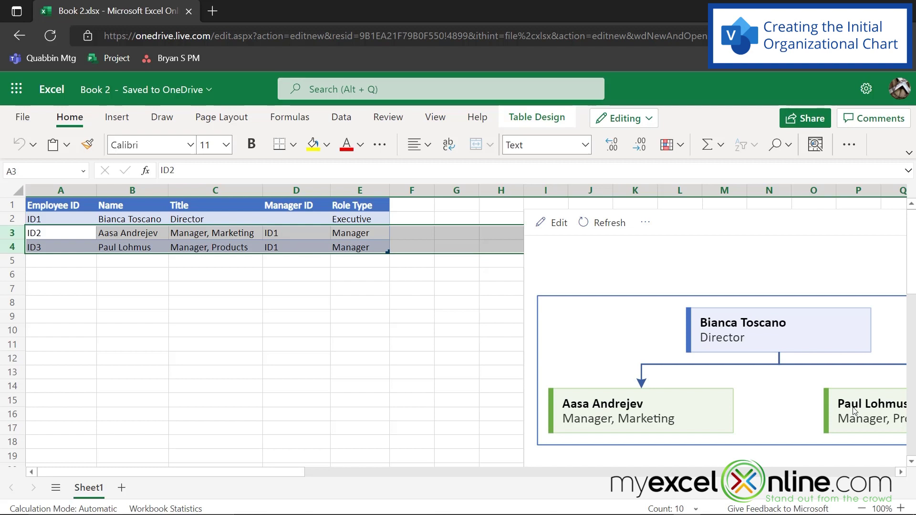
# - Change the Manager ID in D4 from ID1 to ID2 and refresh the org chart
pyautogui.click(281, 248)
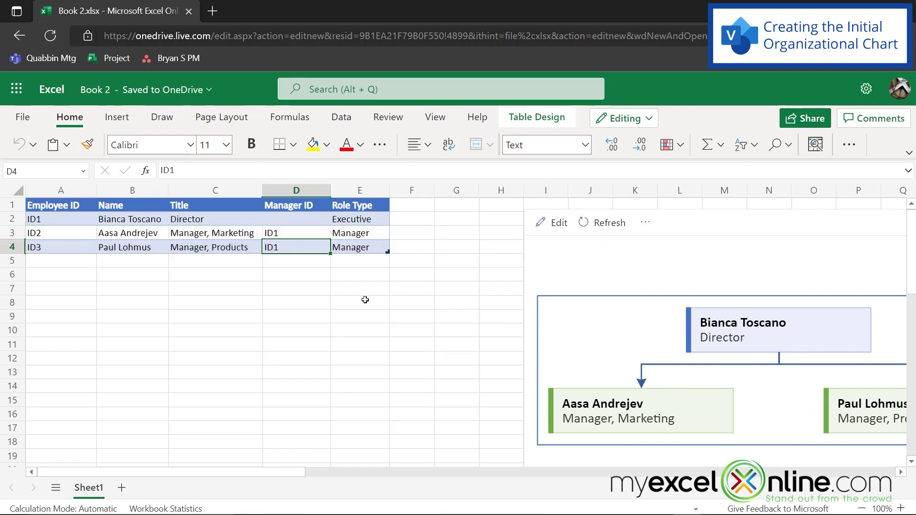
pyautogui.press('F2')
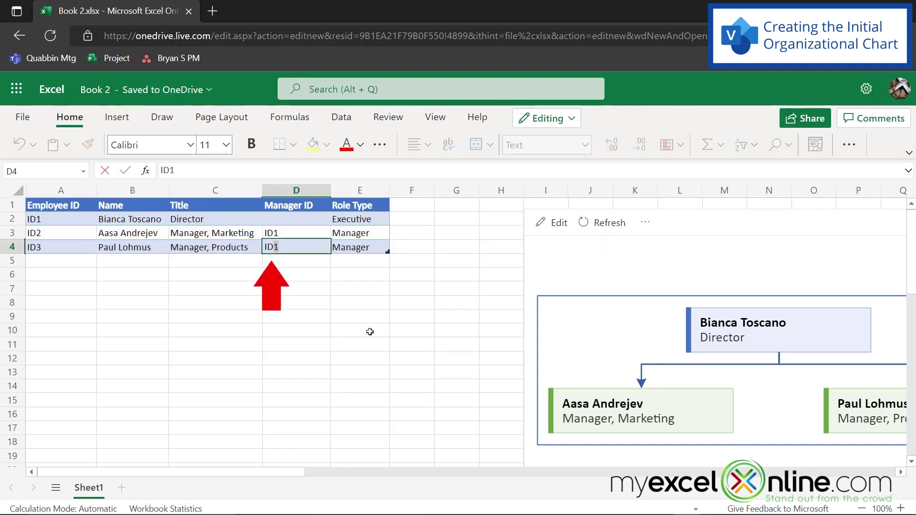
pyautogui.write('2')
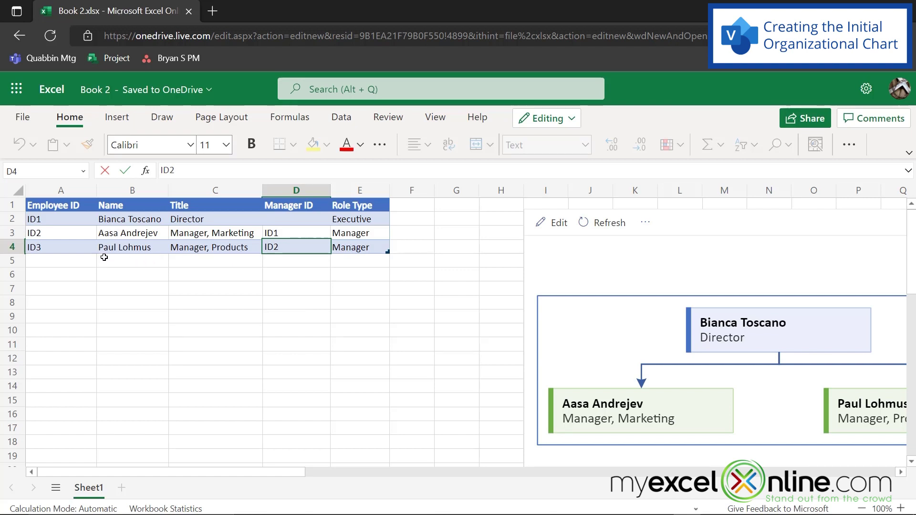
pyautogui.click(12, 234)
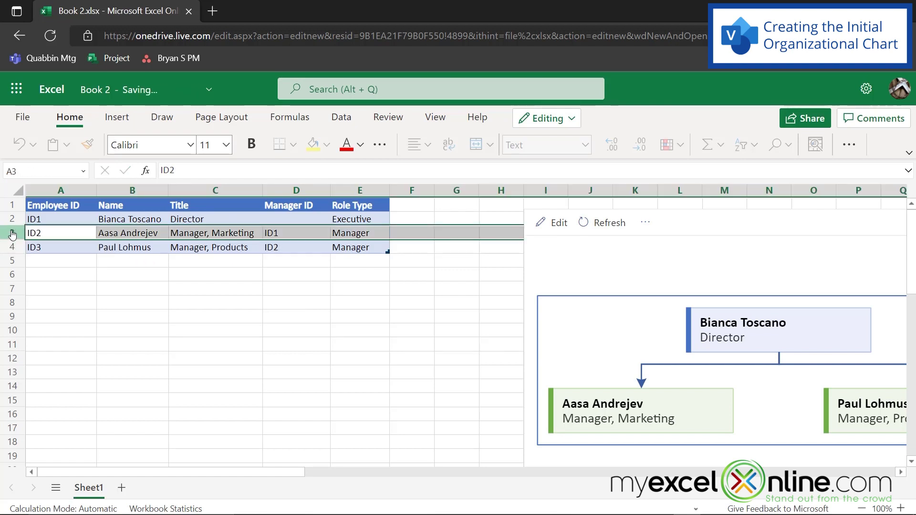
pyautogui.click(608, 232)
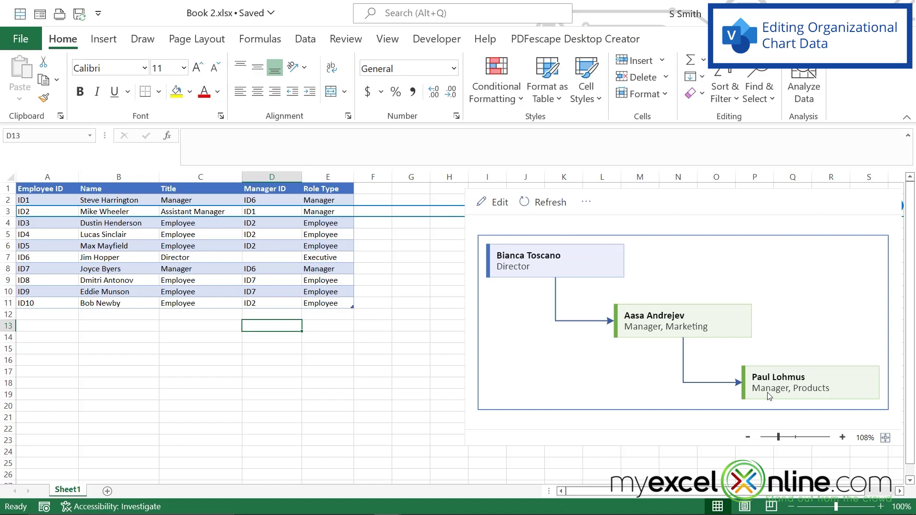
# - Refresh the org chart from the ten-employee table, then select rows to trace each reporting line
pyautogui.click(550, 202)
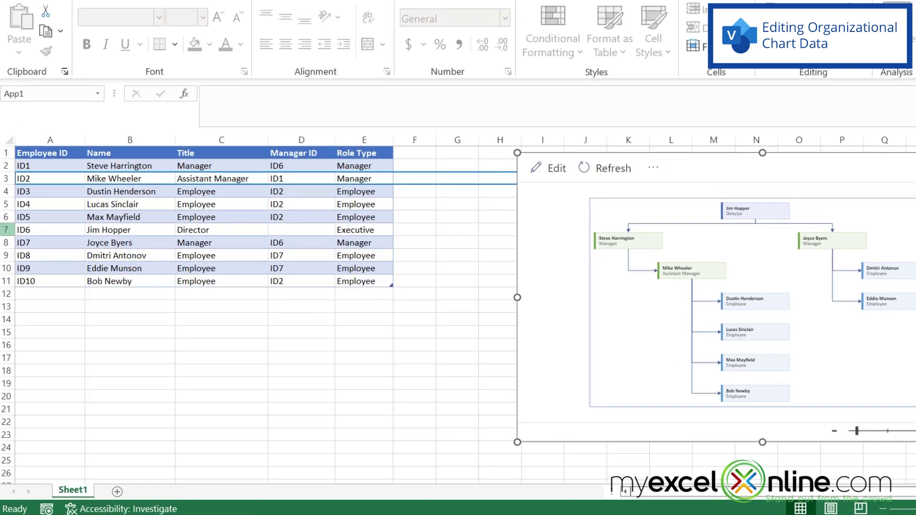
pyautogui.click(5, 257)
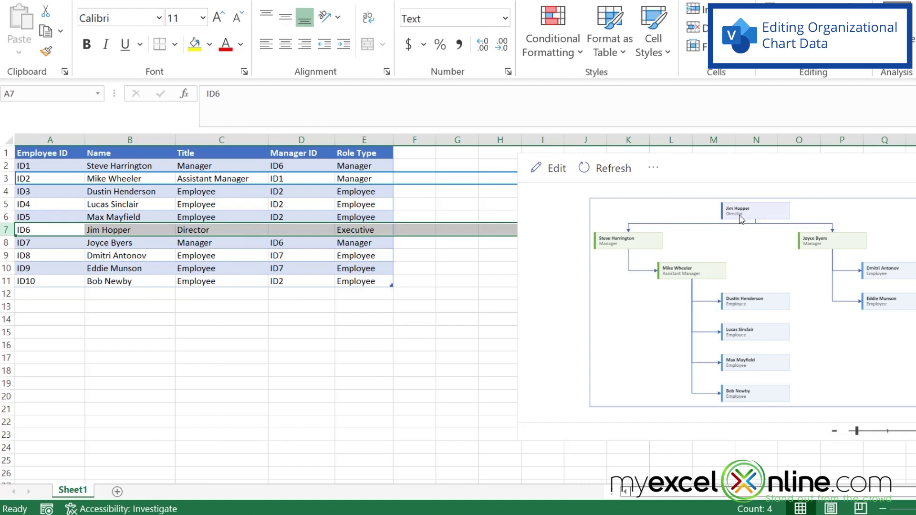
pyautogui.click(6, 165)
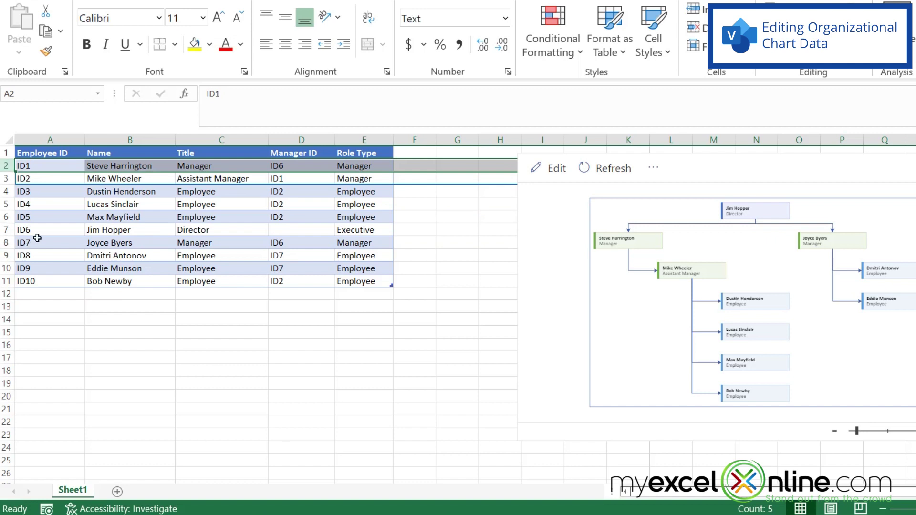
pyautogui.keyDown('ctrl'); pyautogui.click(7, 243); pyautogui.keyUp('ctrl')
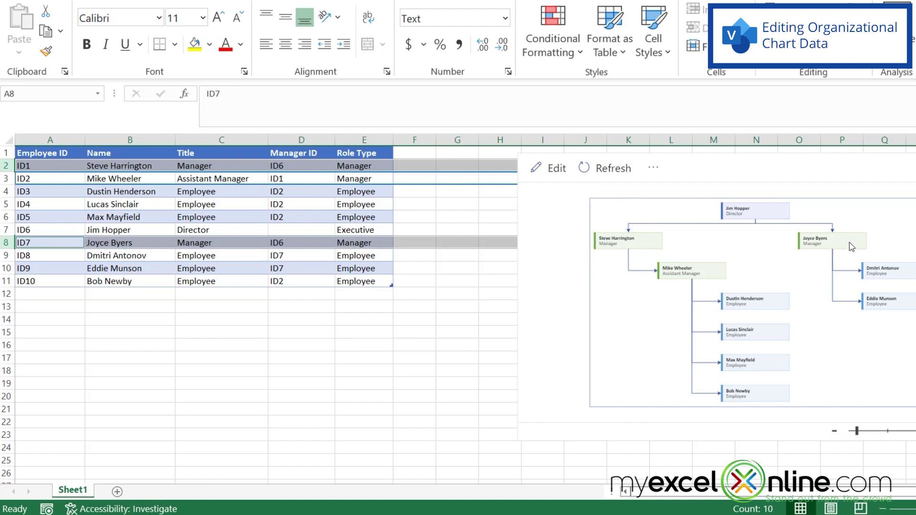
pyautogui.click(4, 254)
pyautogui.moveTo(4, 254); pyautogui.dragTo(4, 267)
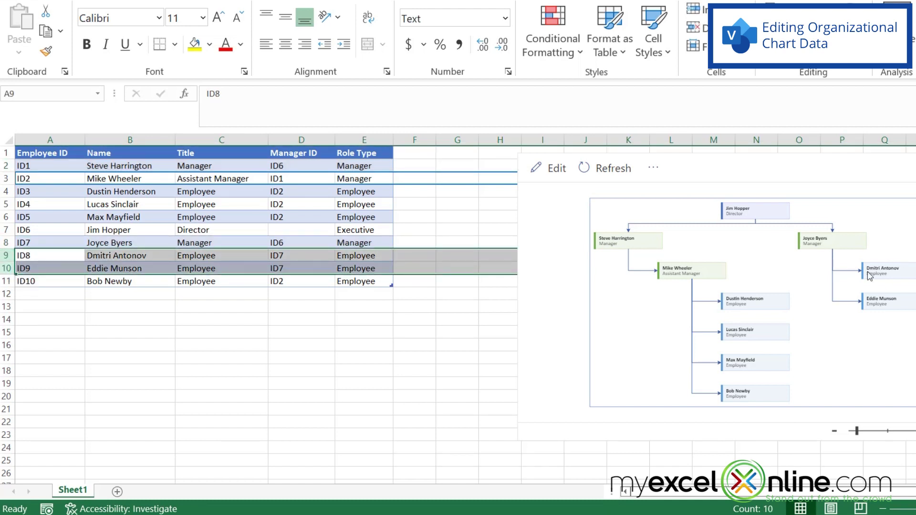
pyautogui.click(679, 273)
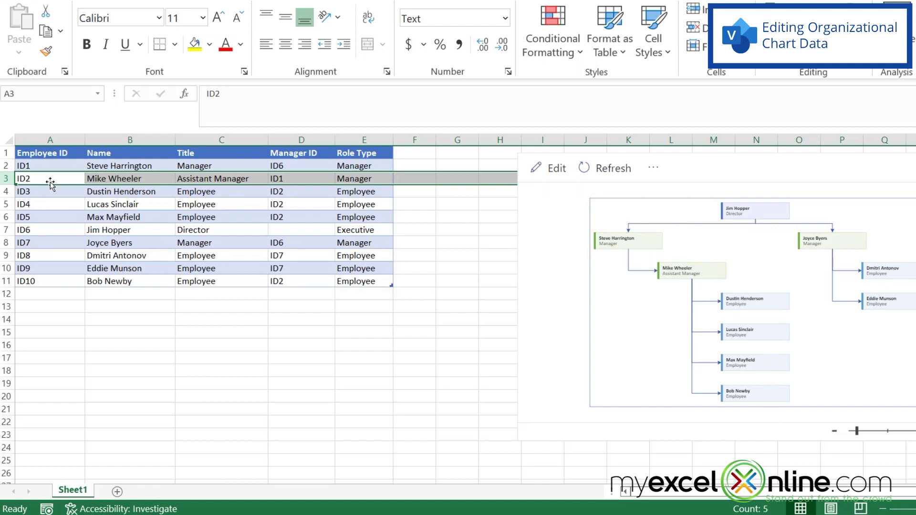
pyautogui.click(708, 348)
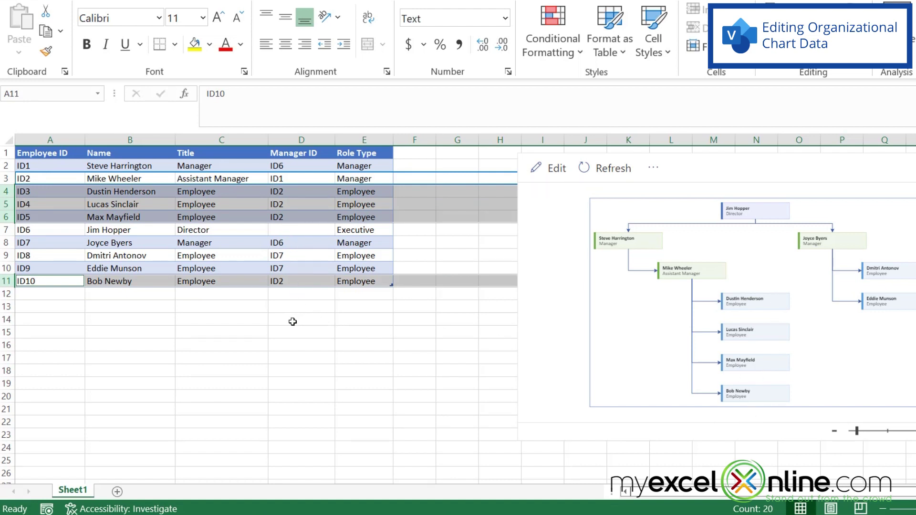
# - Change the Manager ID in D11 from ID2 to ID3 and refresh the org chart
pyautogui.click(283, 281)
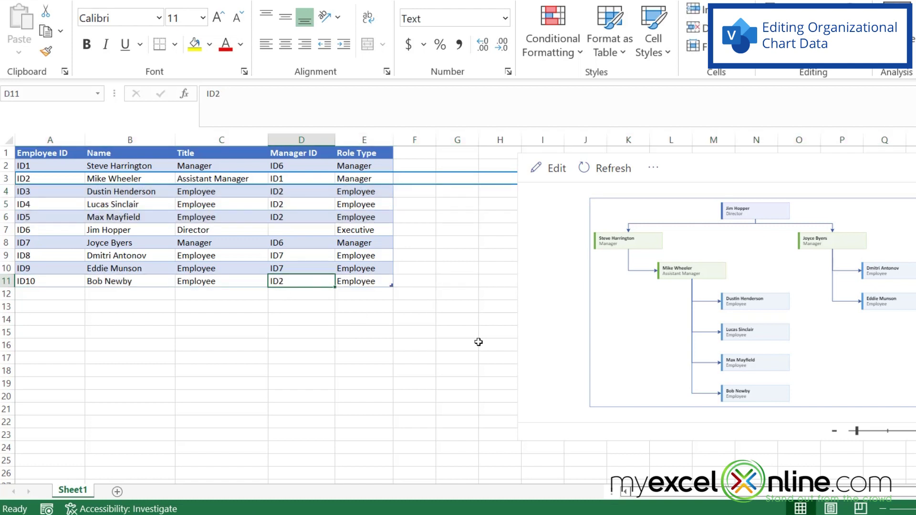
pyautogui.press('F2')
pyautogui.press('BackSpace')
pyautogui.write('3')
pyautogui.click(374, 346)
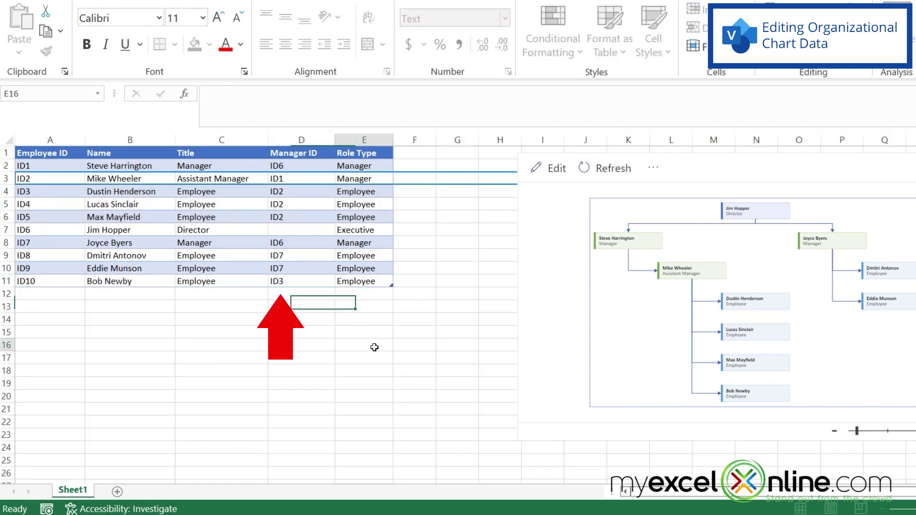
pyautogui.click(601, 170)
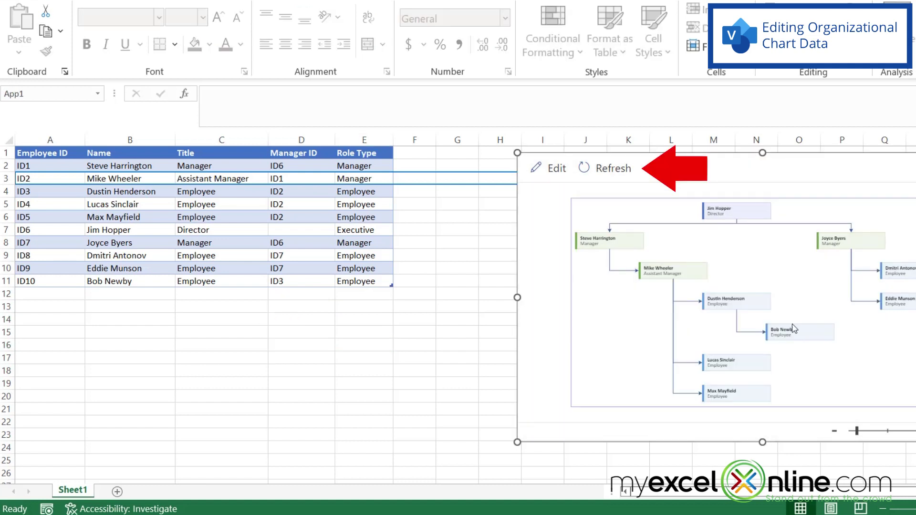